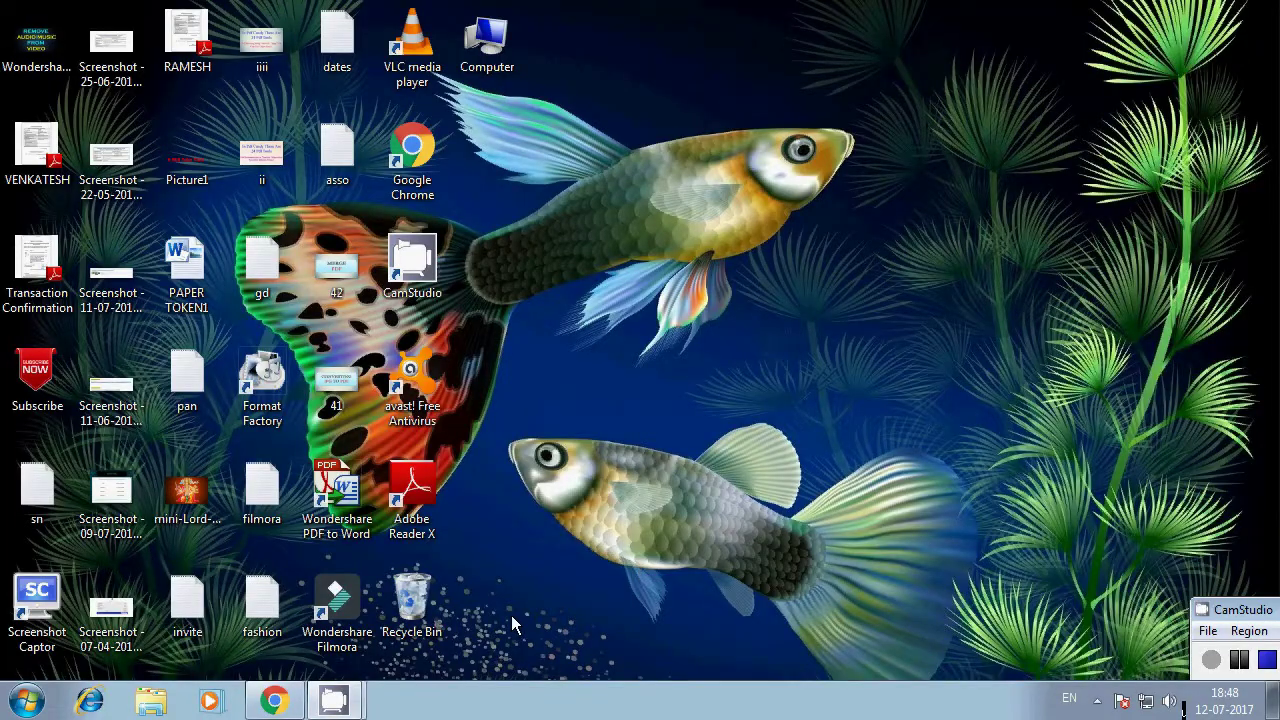
In Chrome, search Google for 'pdf candy' and open the PDF Candy website
click(276, 701)
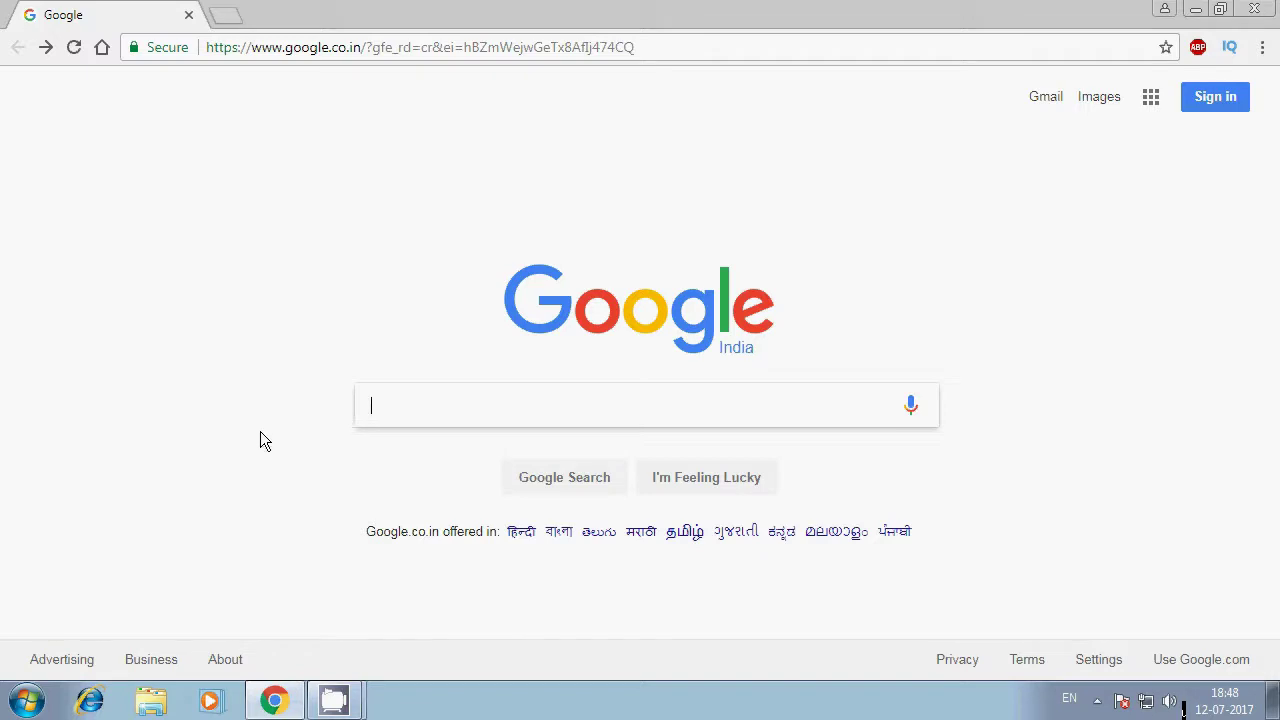
text(pdf )
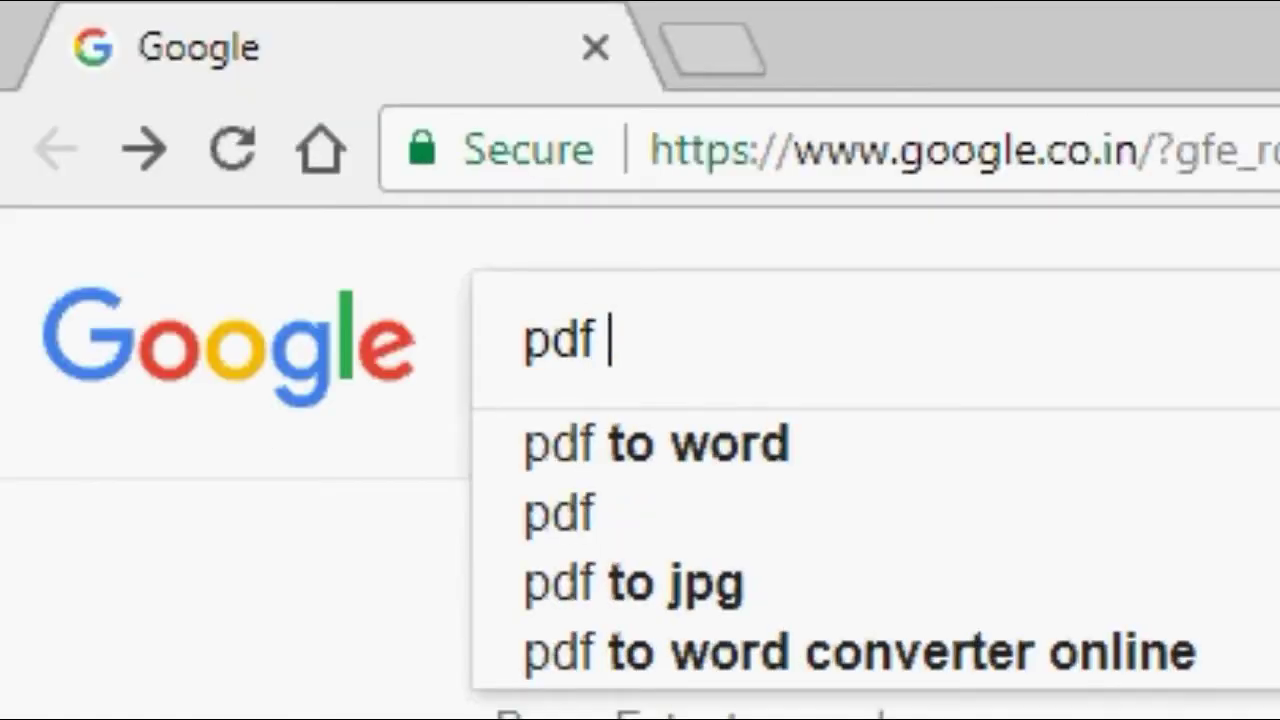
text(cand)
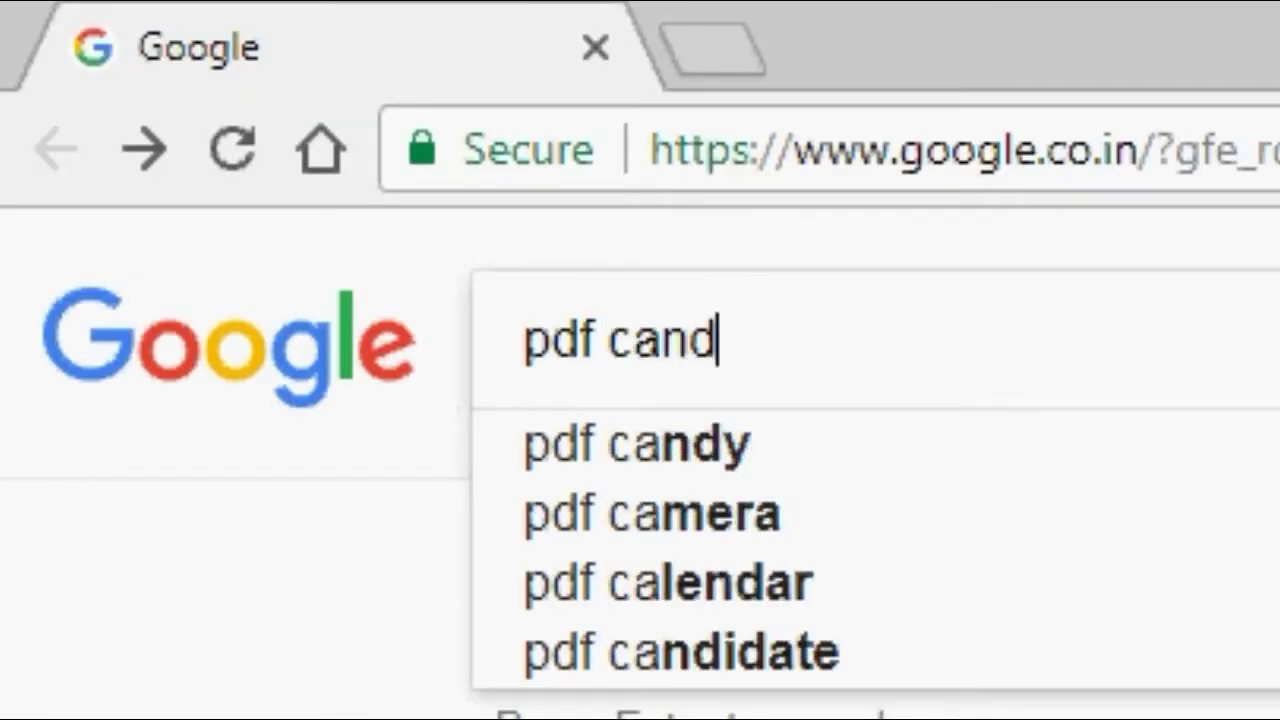
text(y)
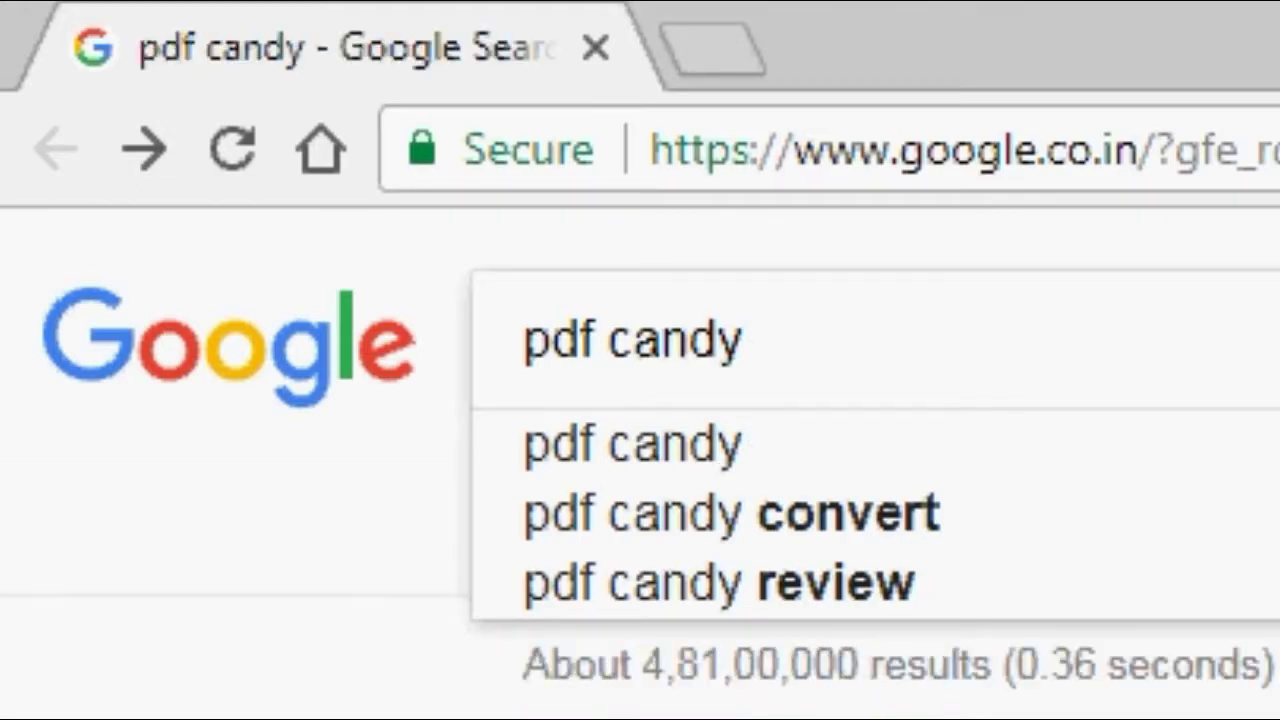
key(Return)
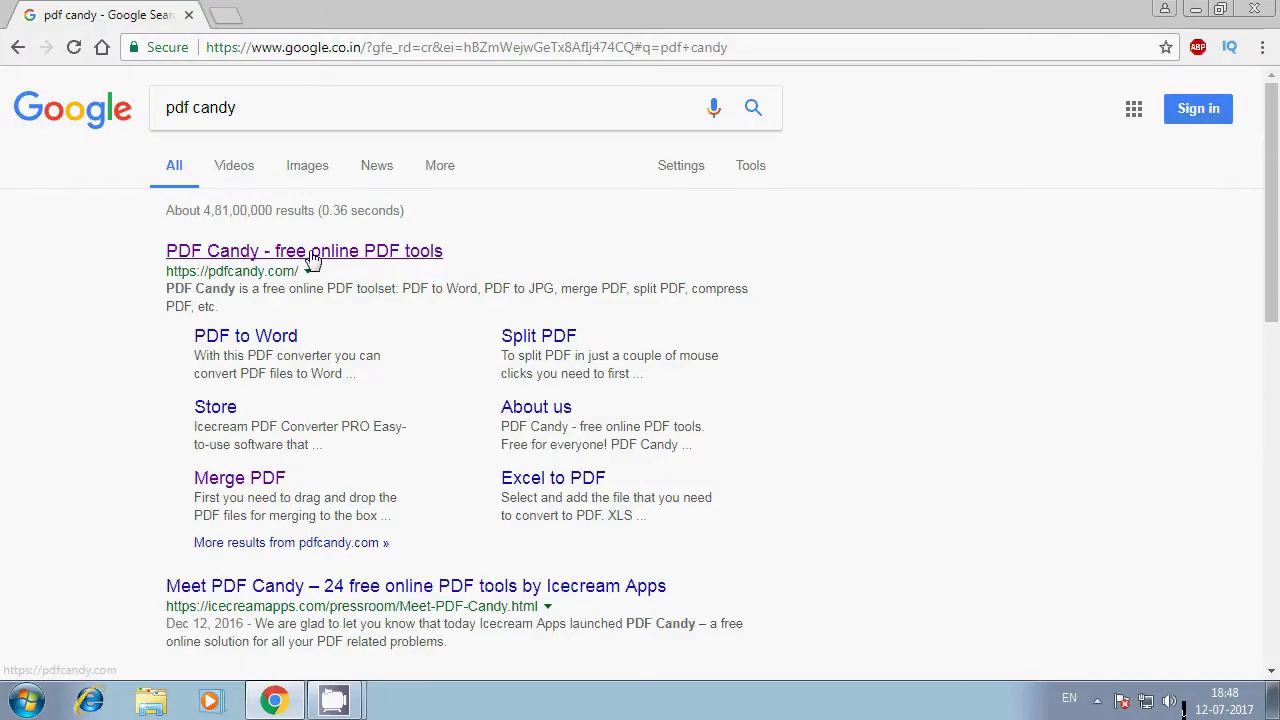
click(312, 252)
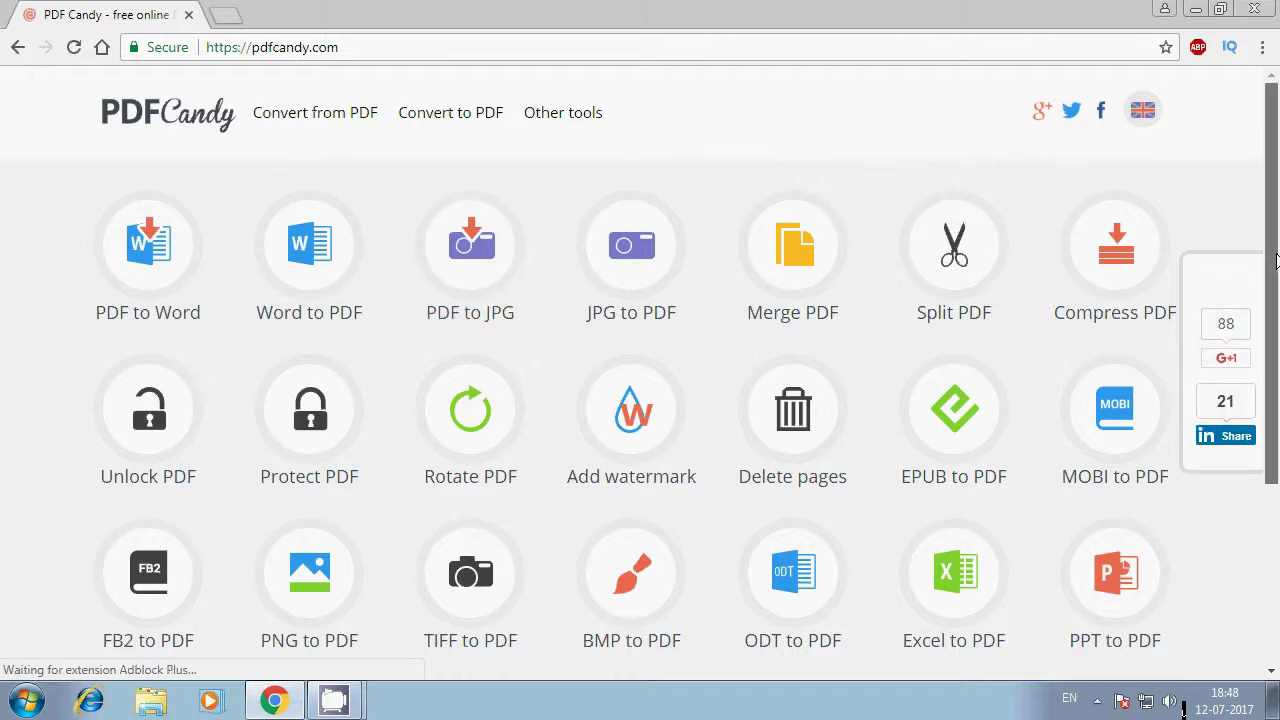
mouse_move(1276, 260)
mouse_down()
mouse_move(1277, 428)
mouse_move(1277, 204)
mouse_up()
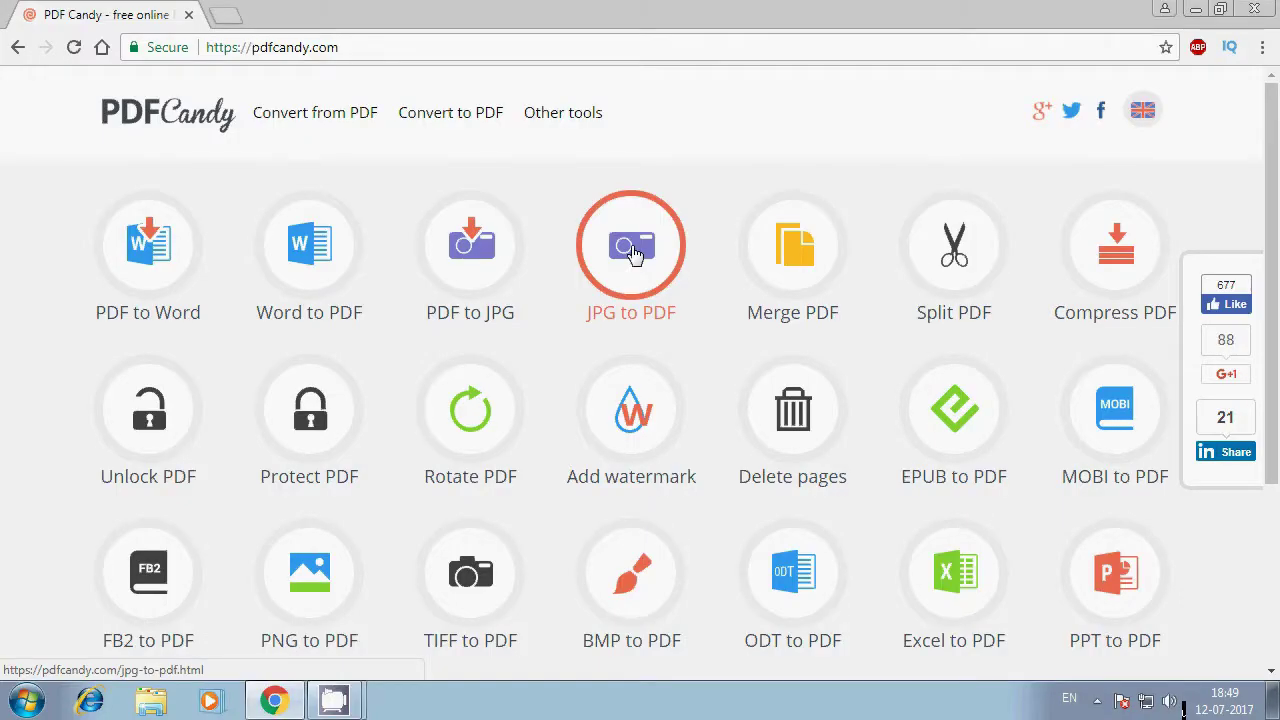
Upload GMAIL2, Picture1 and WondershareFilmora from Downloads into the JPG to PDF converter
click(632, 250)
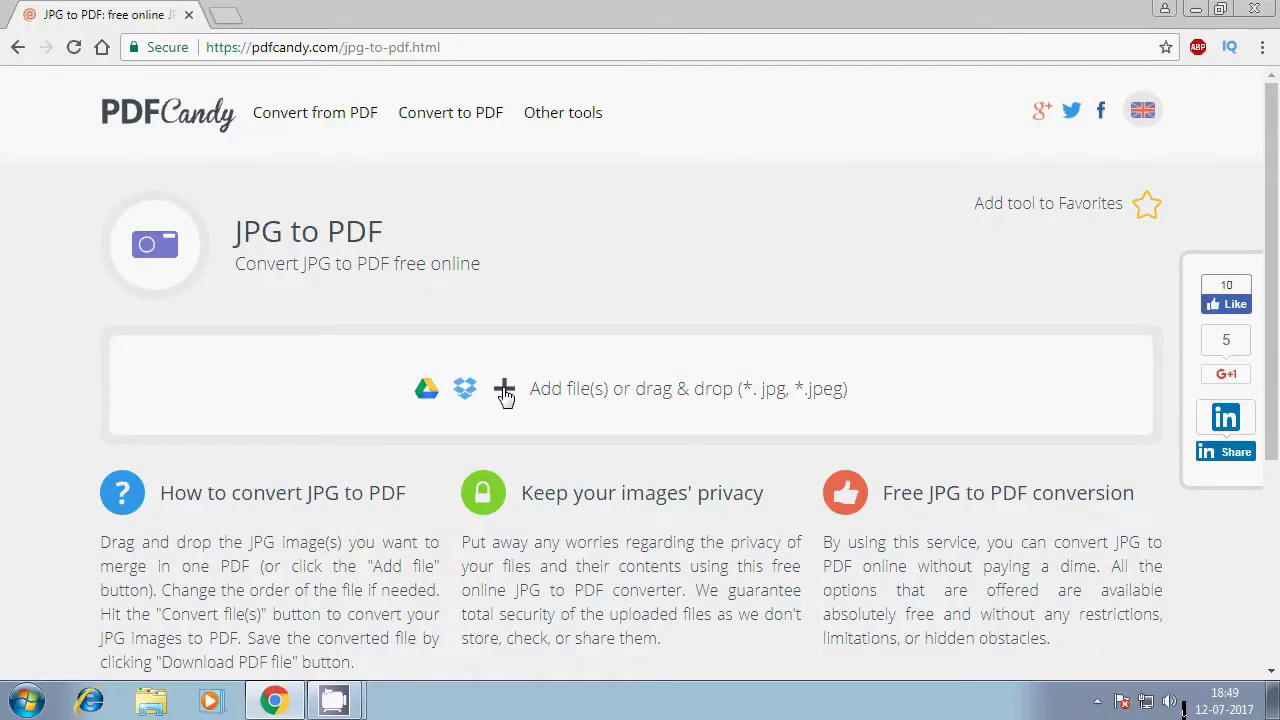
click(505, 392)
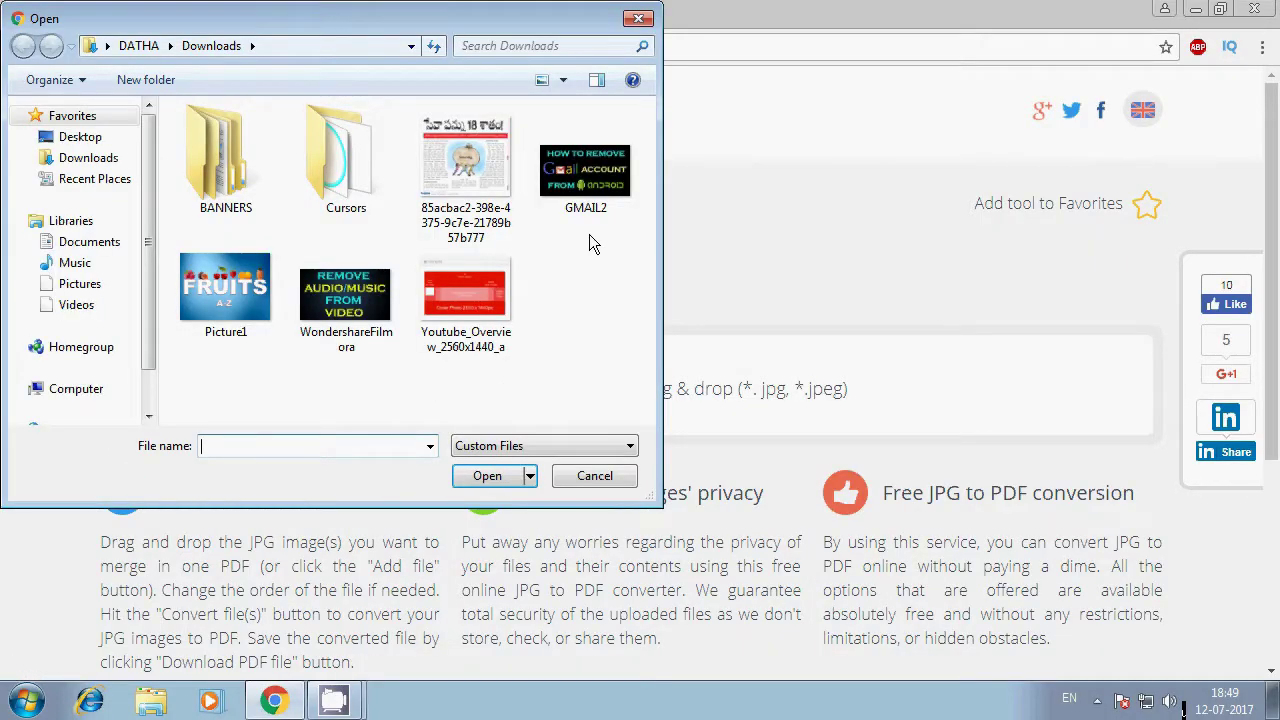
click(583, 175)
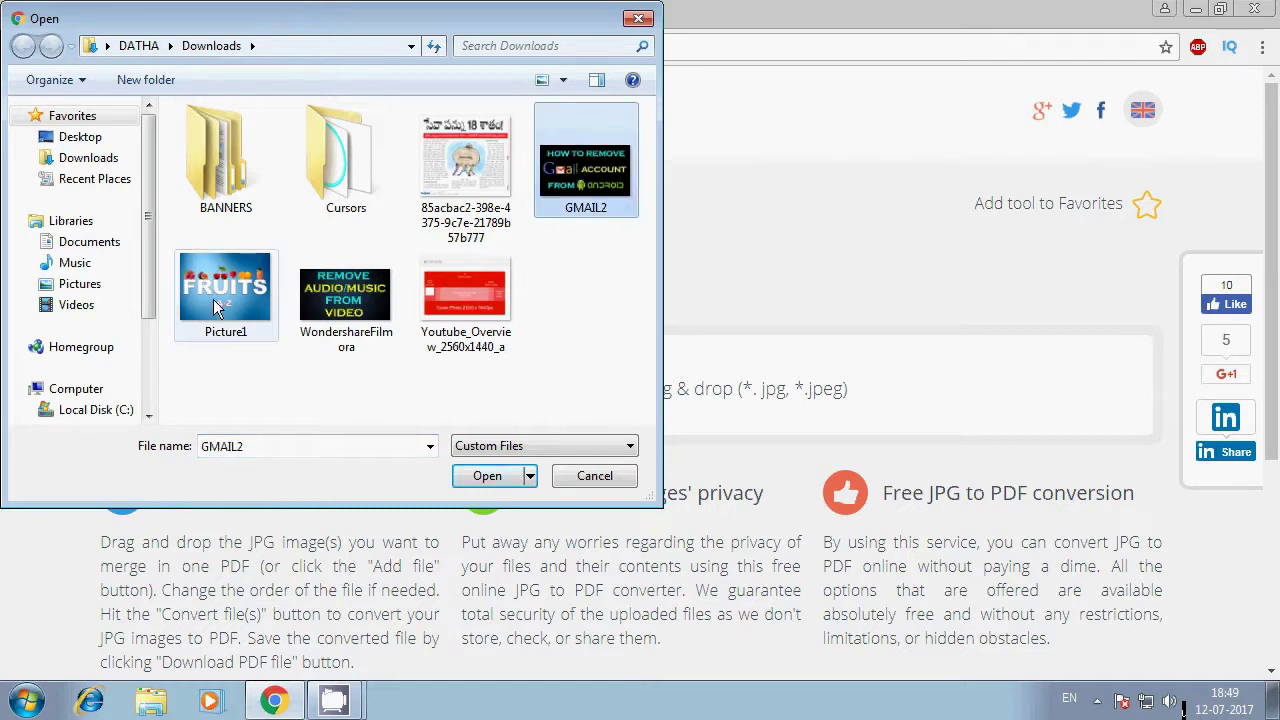
ctrl+click(219, 303)
ctrl+click(346, 313)
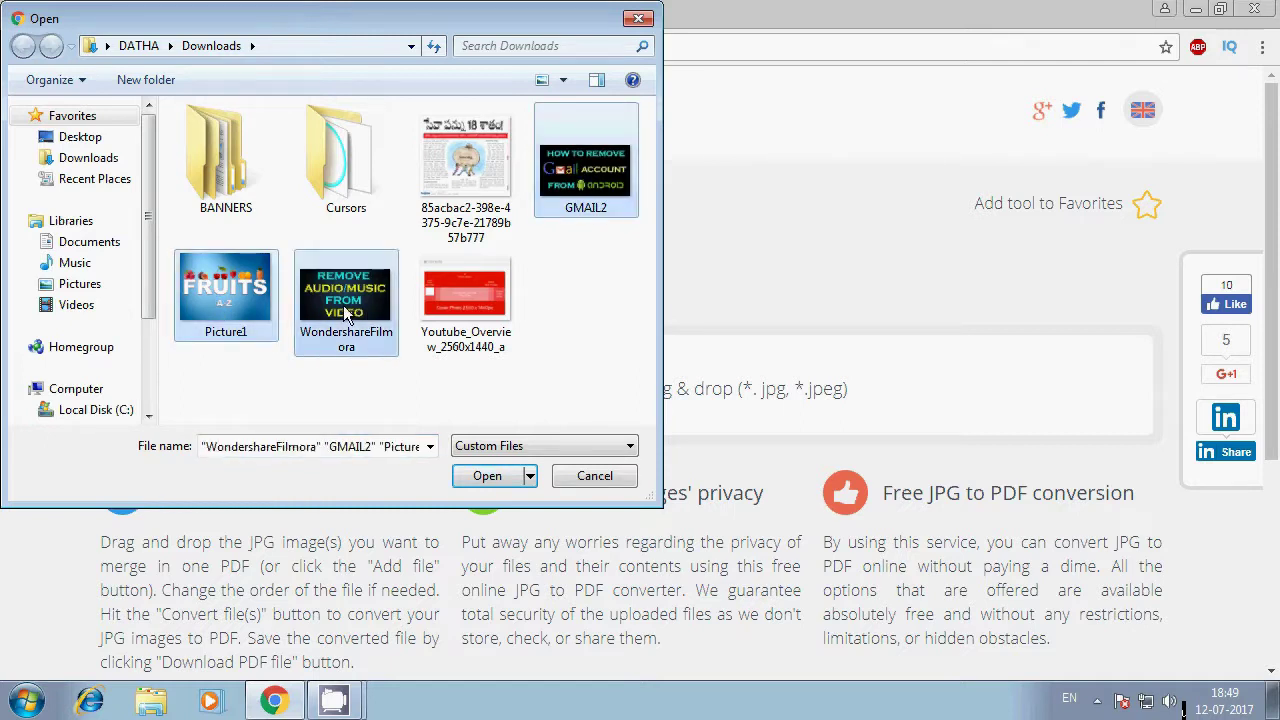
click(487, 476)
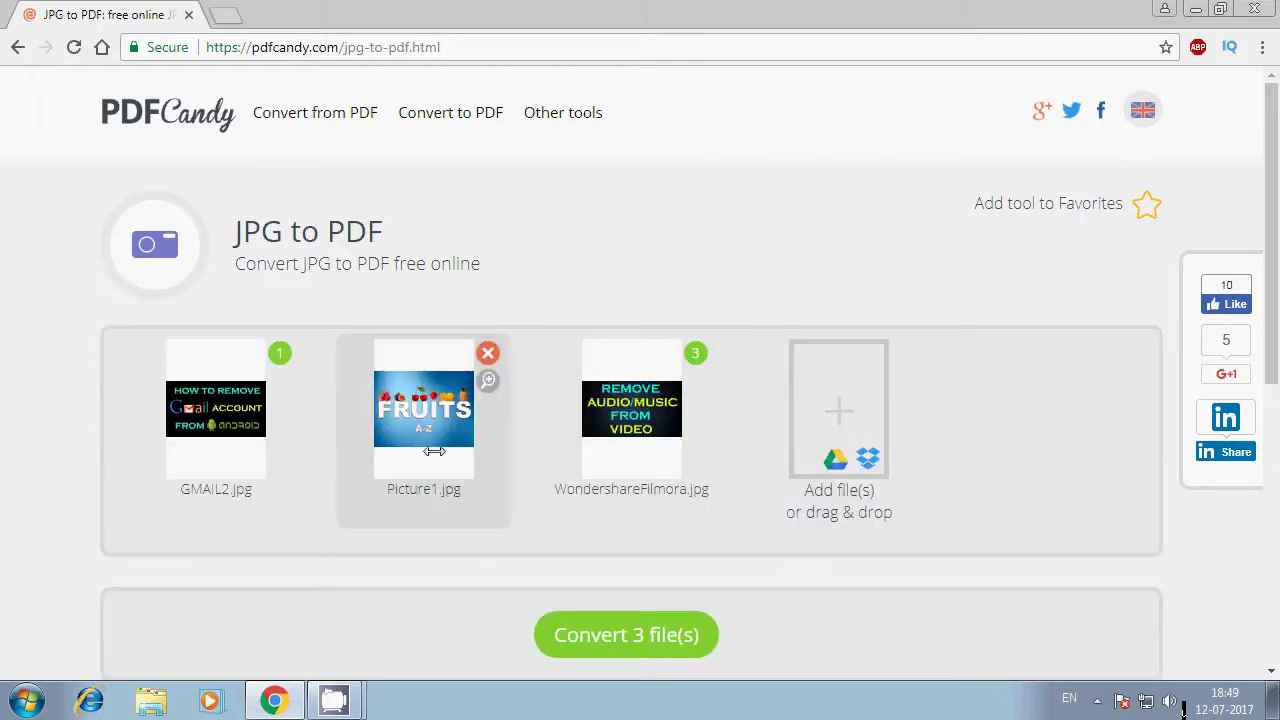
Move Picture1.jpg to first position, then convert the 3 images into one PDF
drag(433, 451, 215, 447)
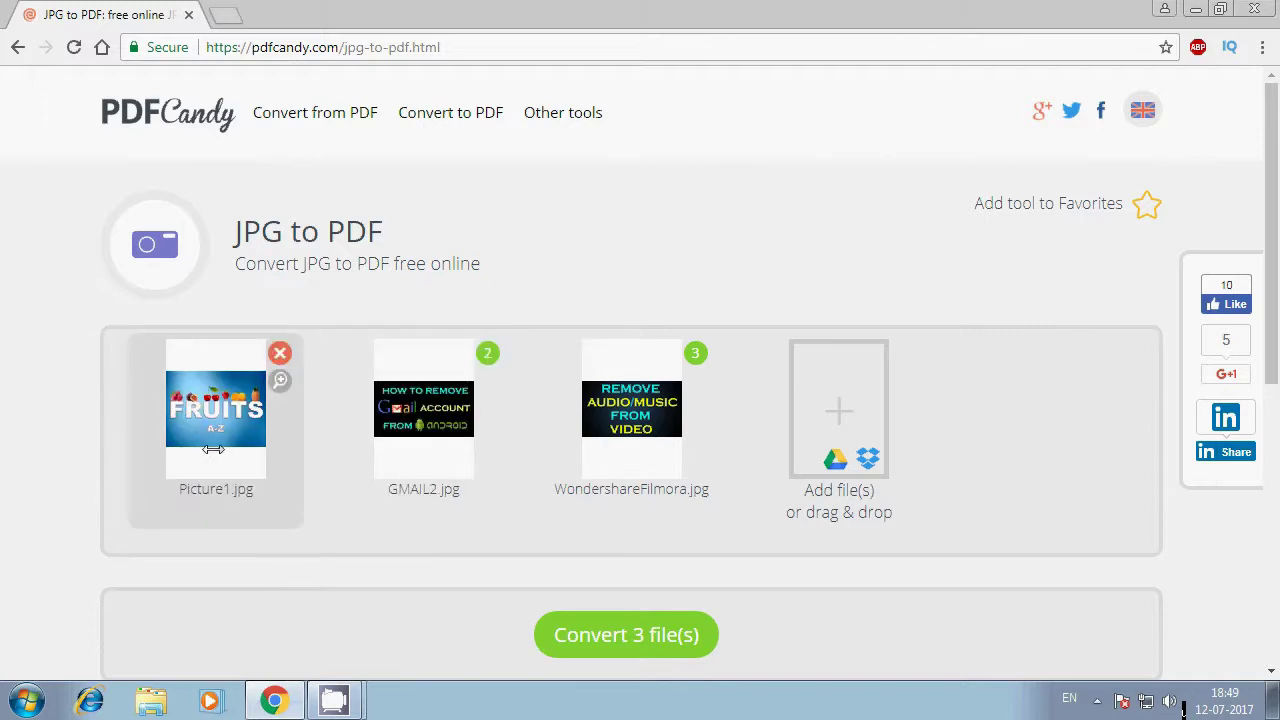
click(624, 645)
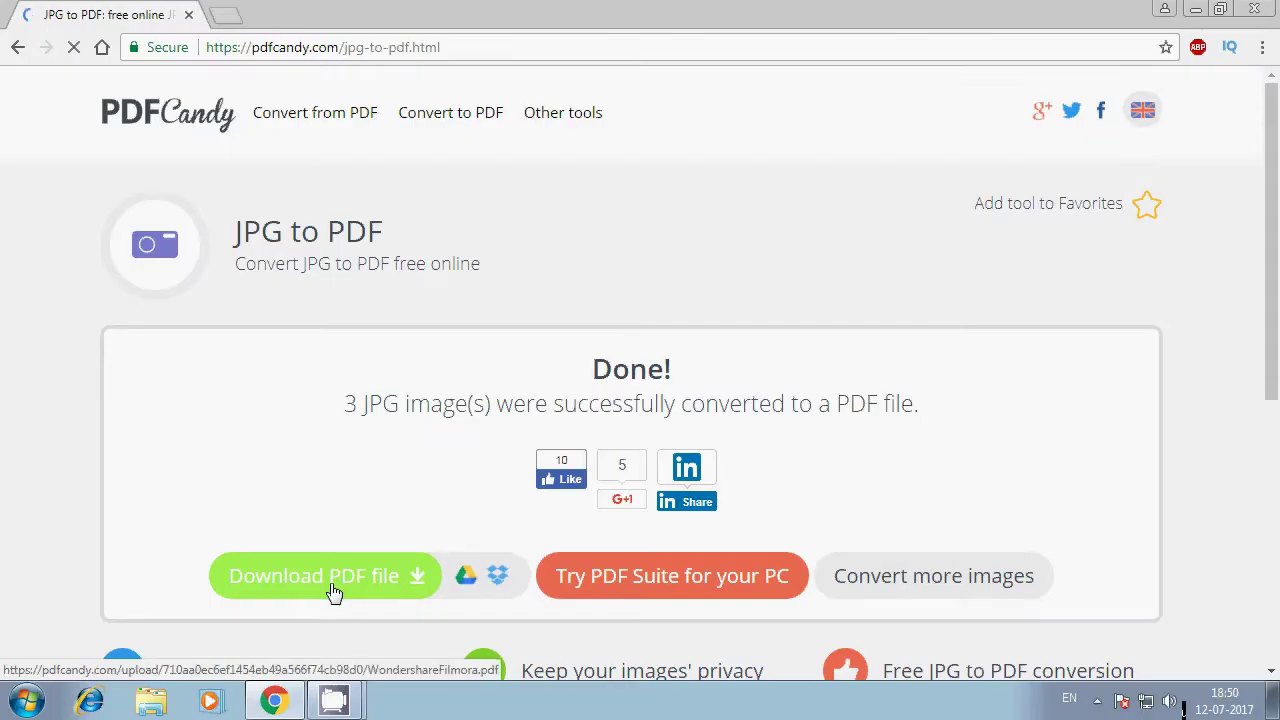
Download WondershareFilmora.pdf and scroll through its three pages in Chrome's viewer
click(333, 590)
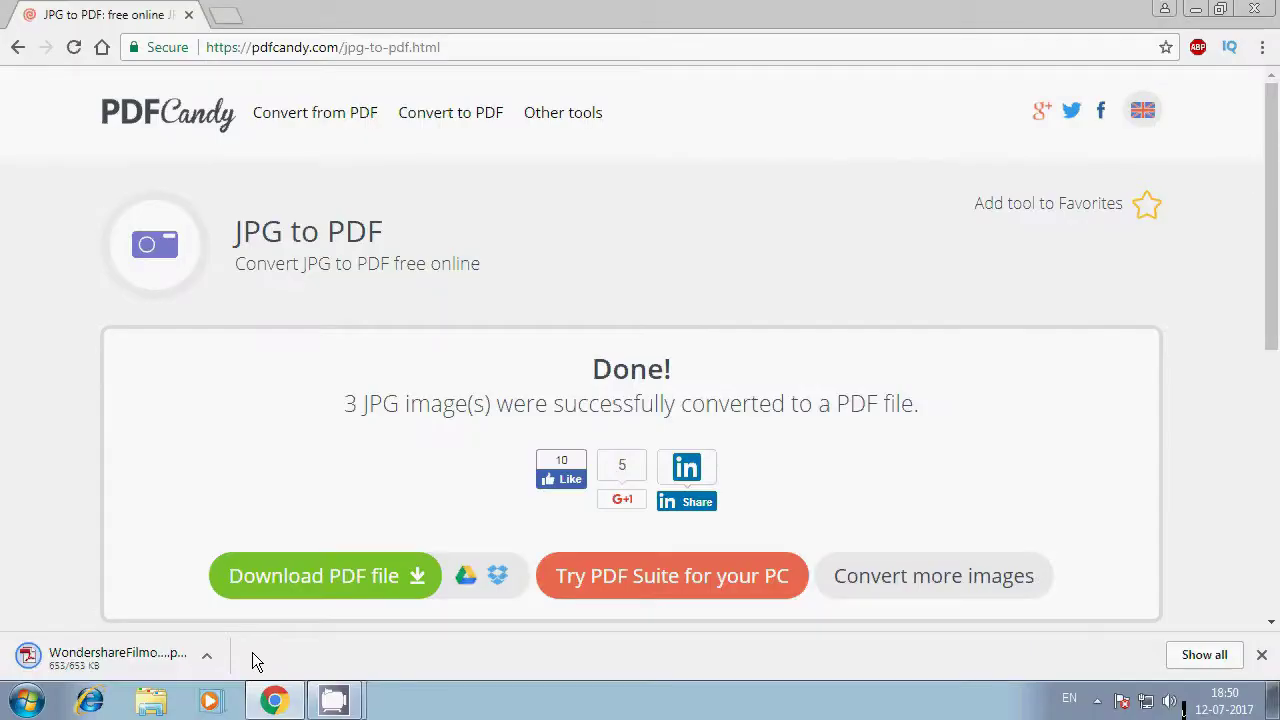
click(110, 660)
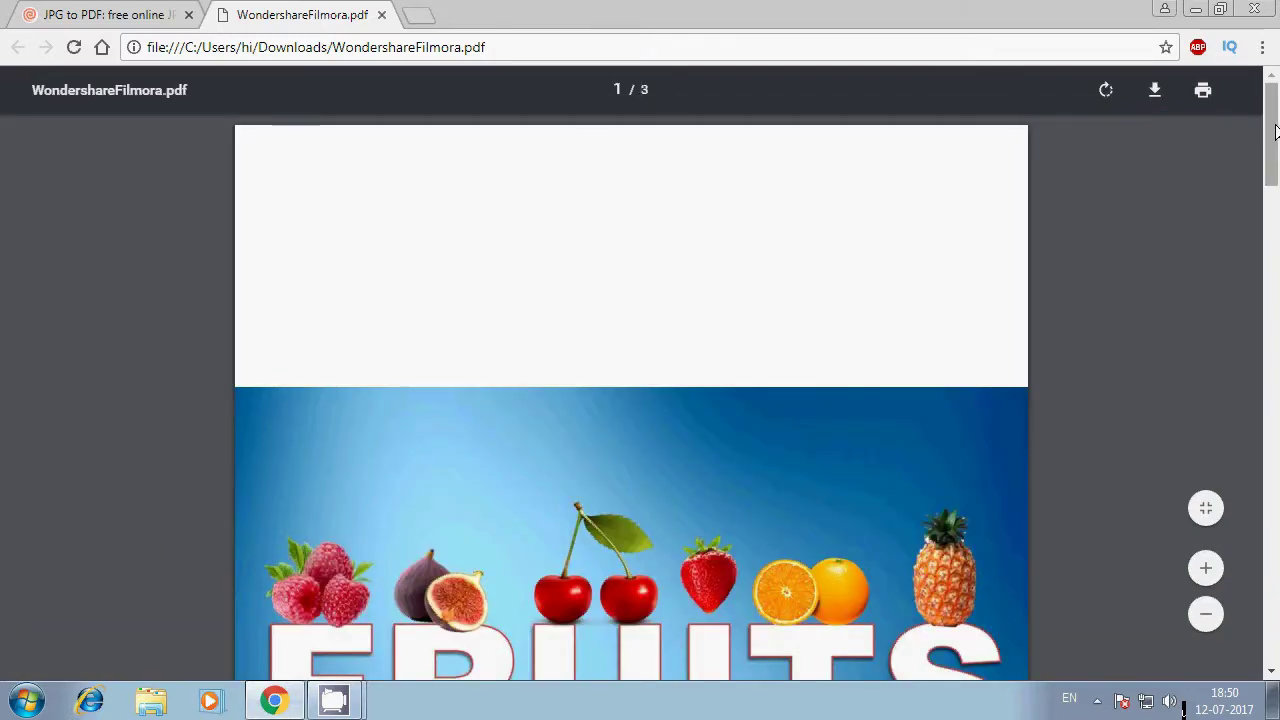
scroll(1272, 180, down, 3)
drag(1276, 192, 1276, 578)
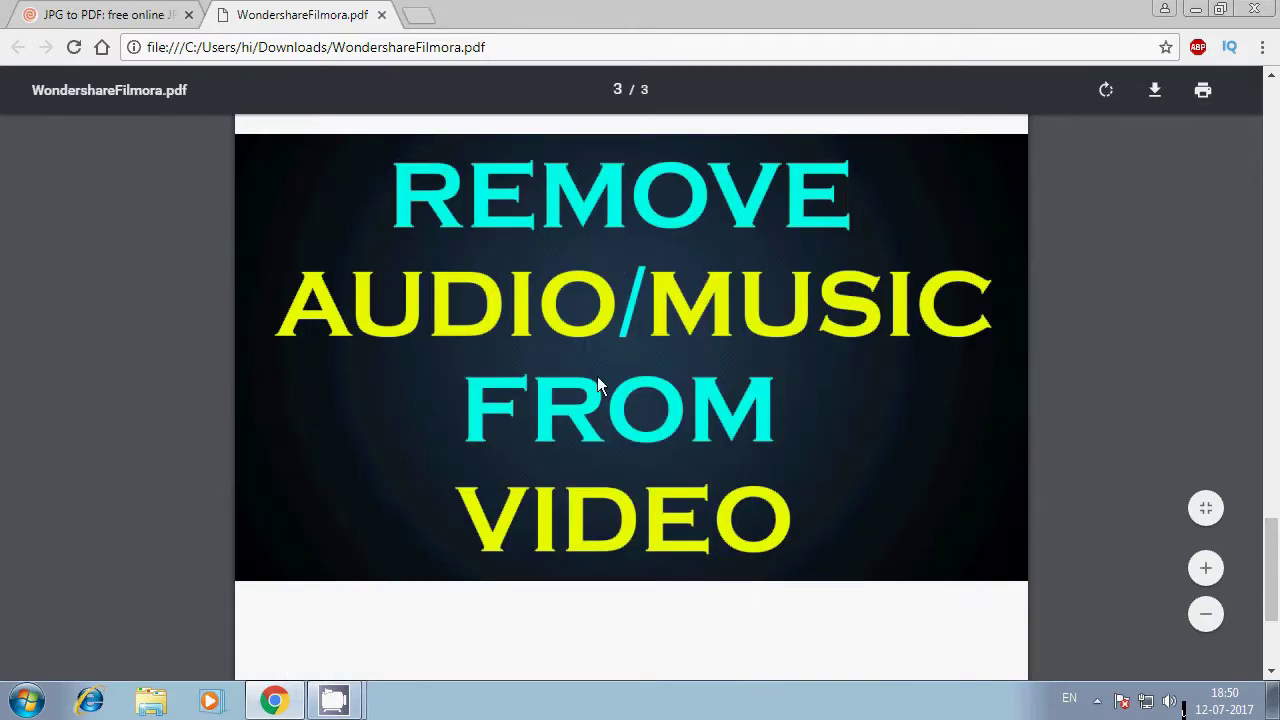
Close the PDF tab, return to the PDF Candy home page and choose Merge PDF
click(381, 14)
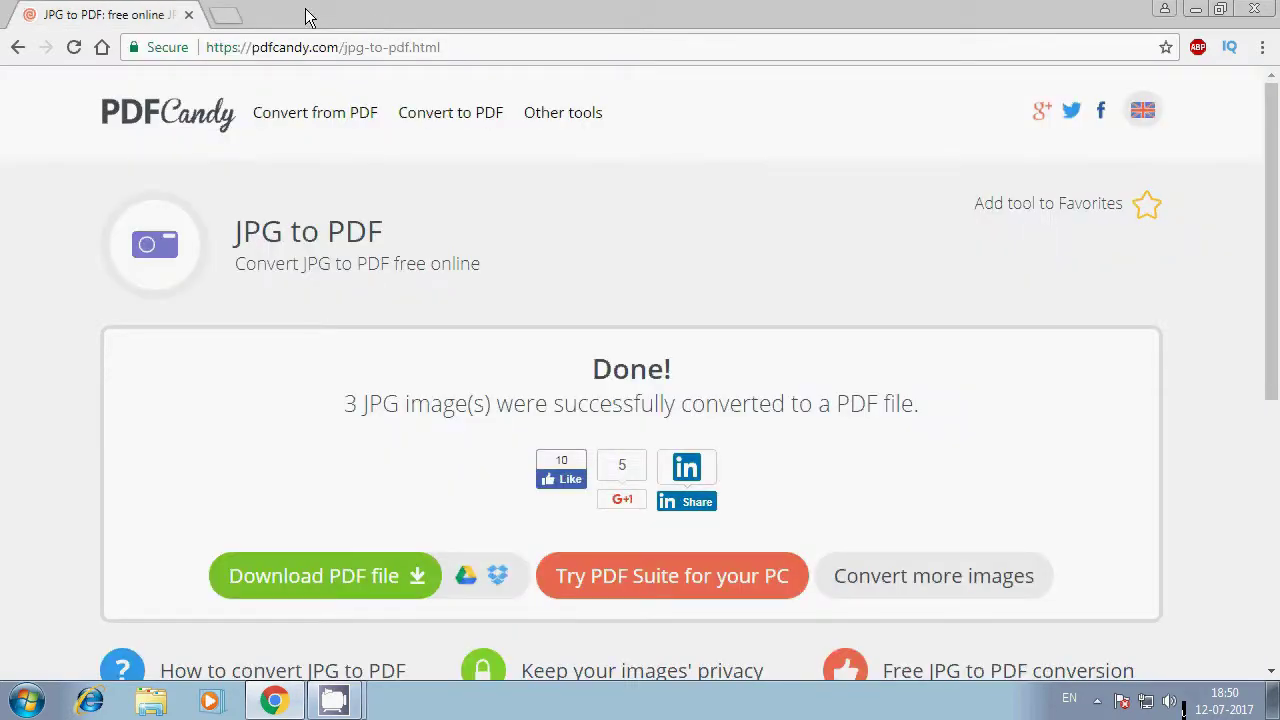
click(157, 118)
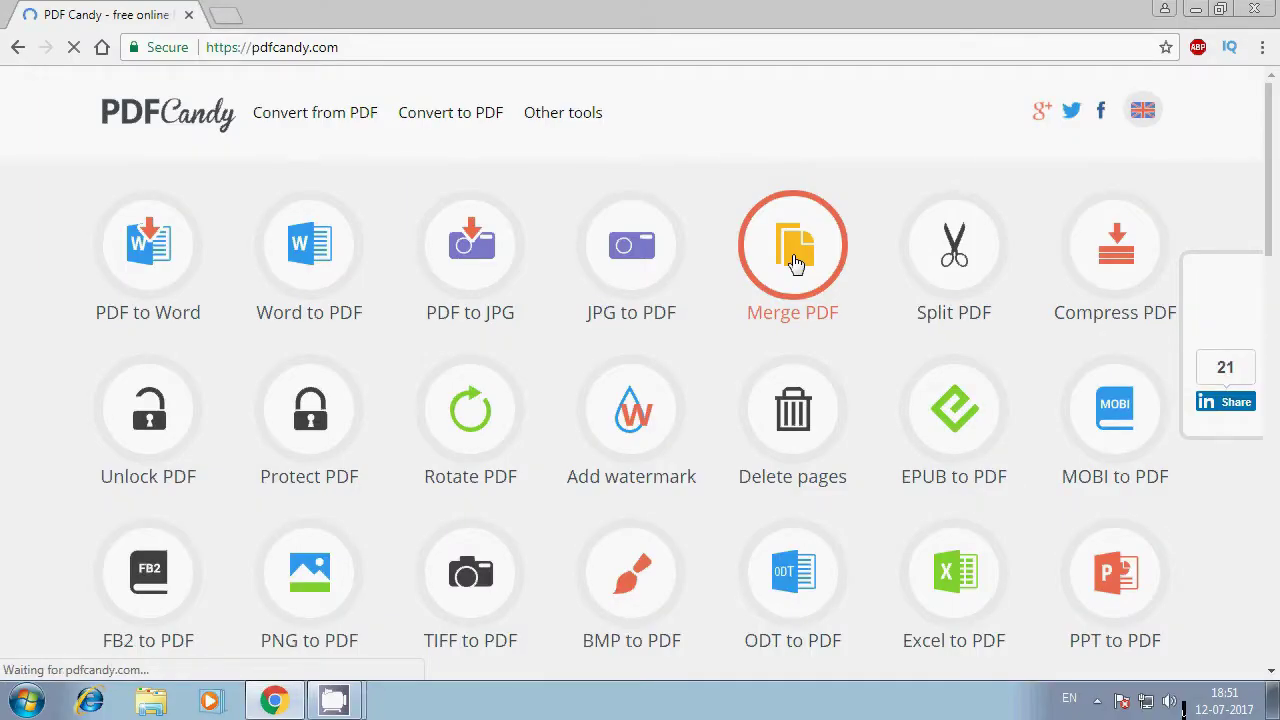
click(795, 262)
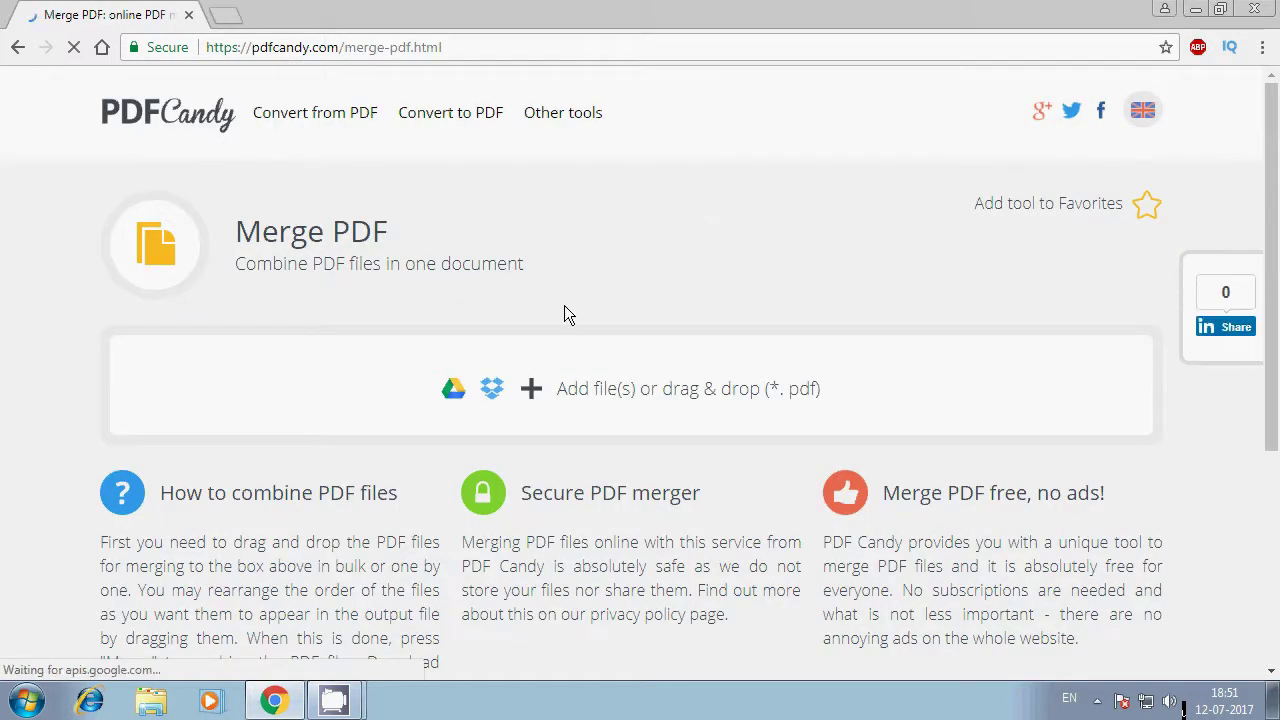
Upload 1-3.pdf and 2-4.pdf from Downloads into the Merge PDF tool
click(531, 390)
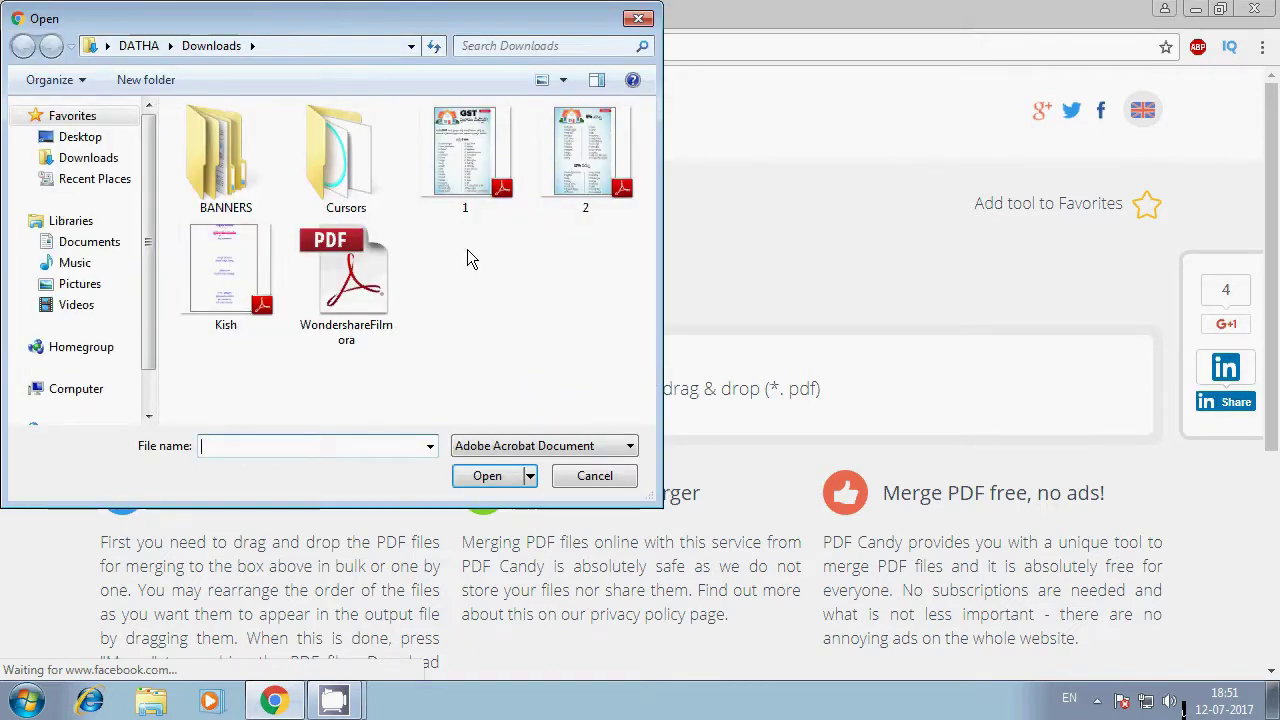
click(471, 180)
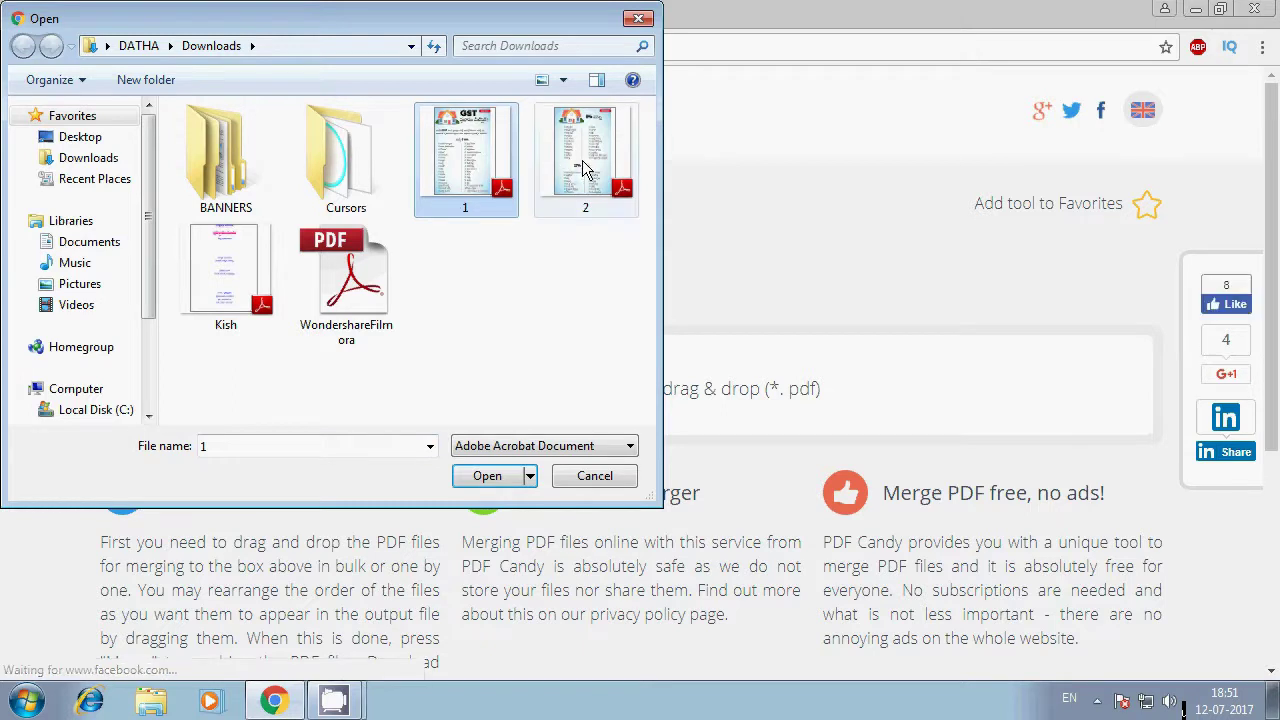
ctrl+click(582, 160)
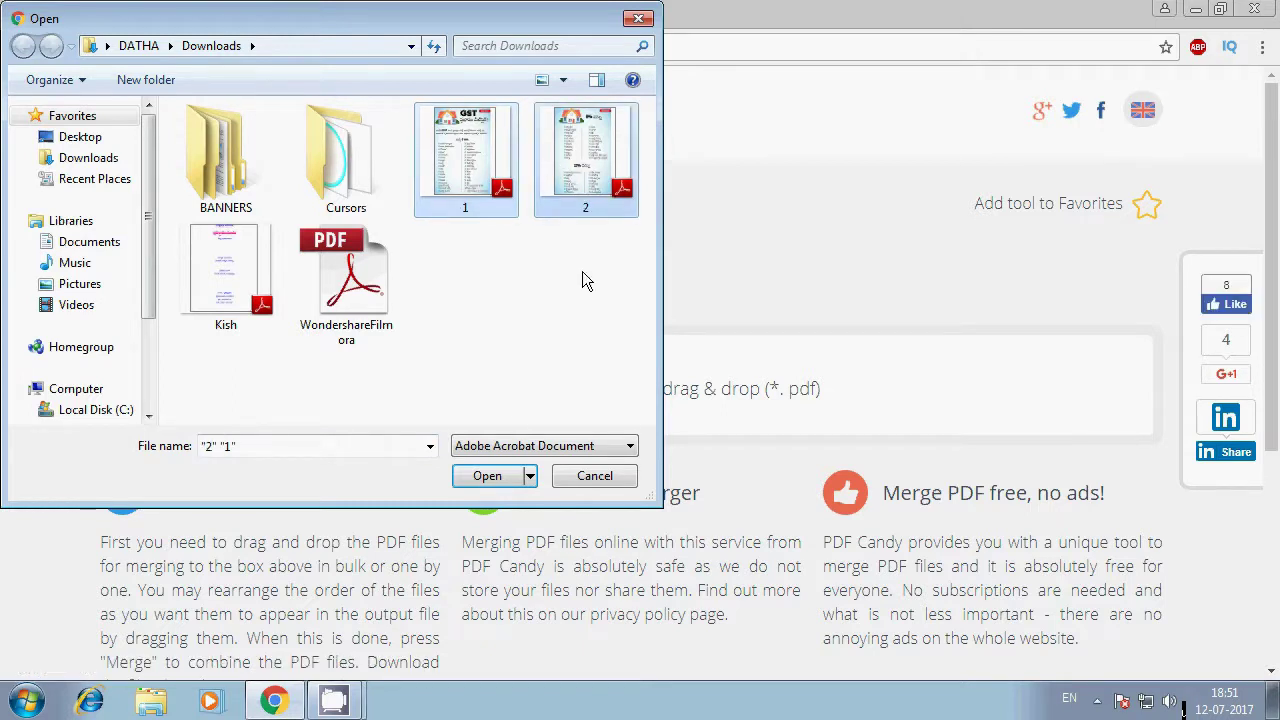
click(485, 478)
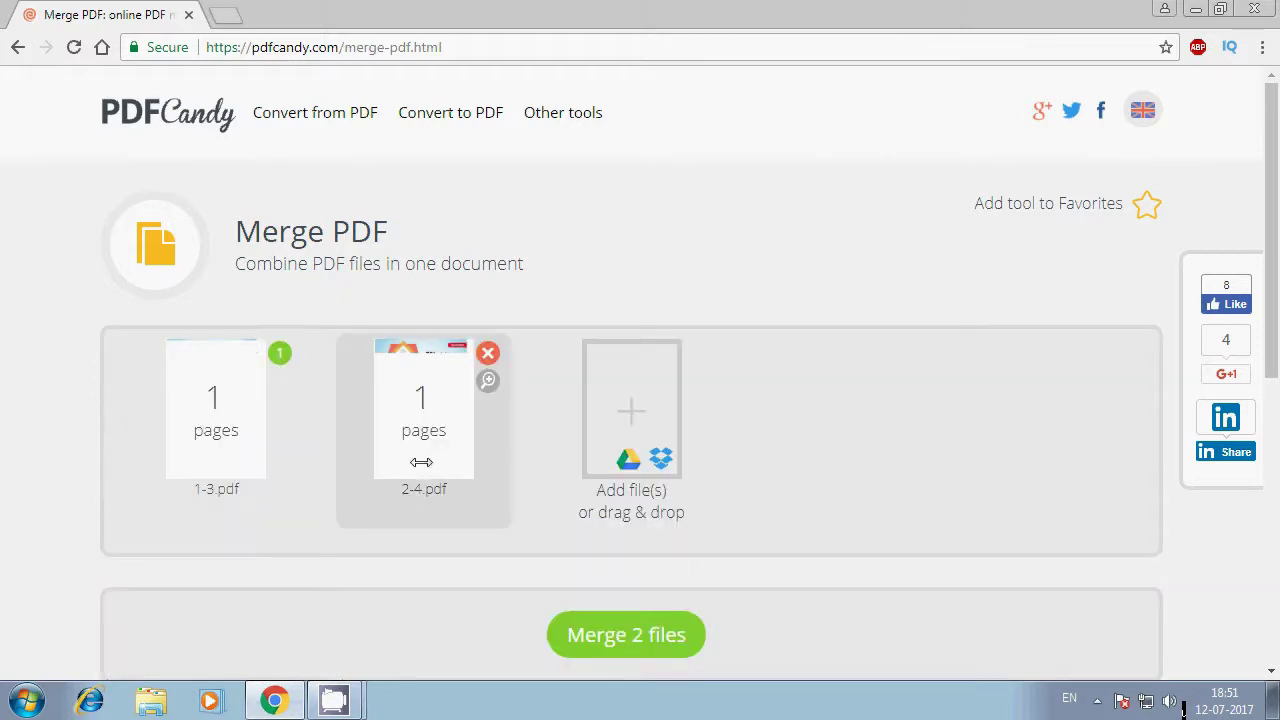
Merge the two PDFs and download the result as 2_merged.pdf (147 KB)
click(626, 640)
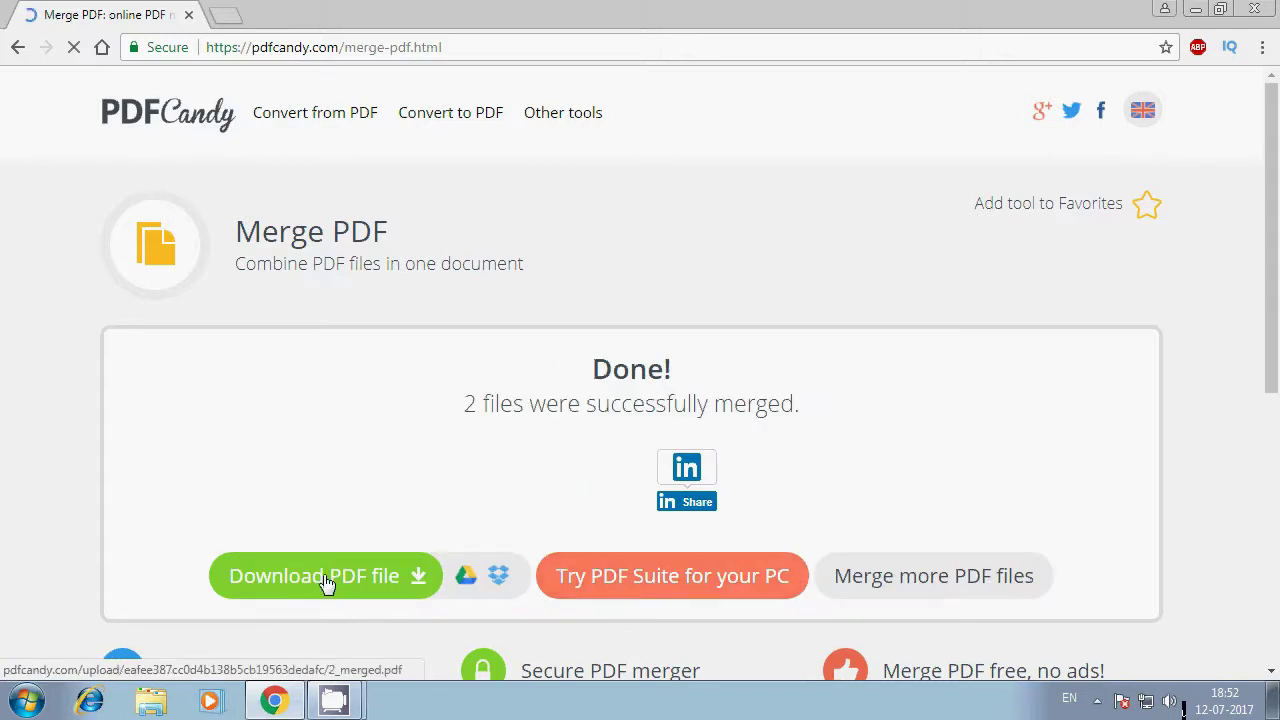
click(327, 590)
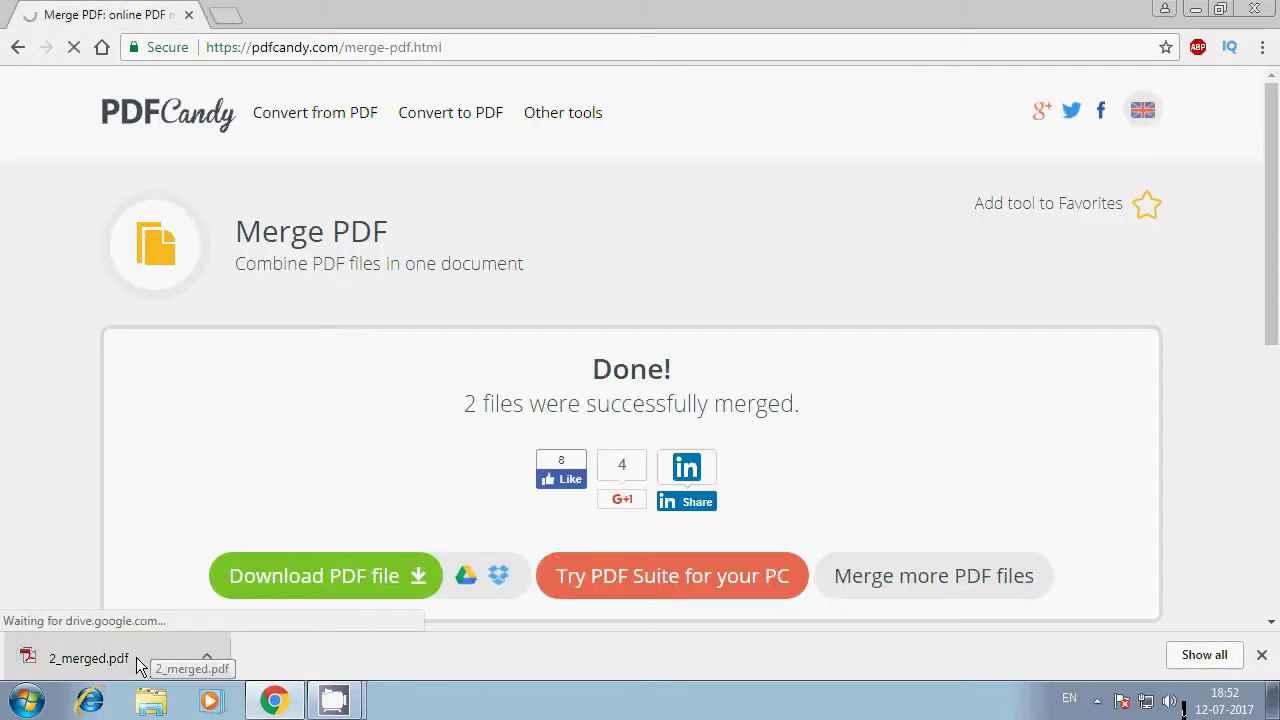
Open 2_merged.pdf and scroll through its GST 0% and 5%/12% tax list pages
click(146, 658)
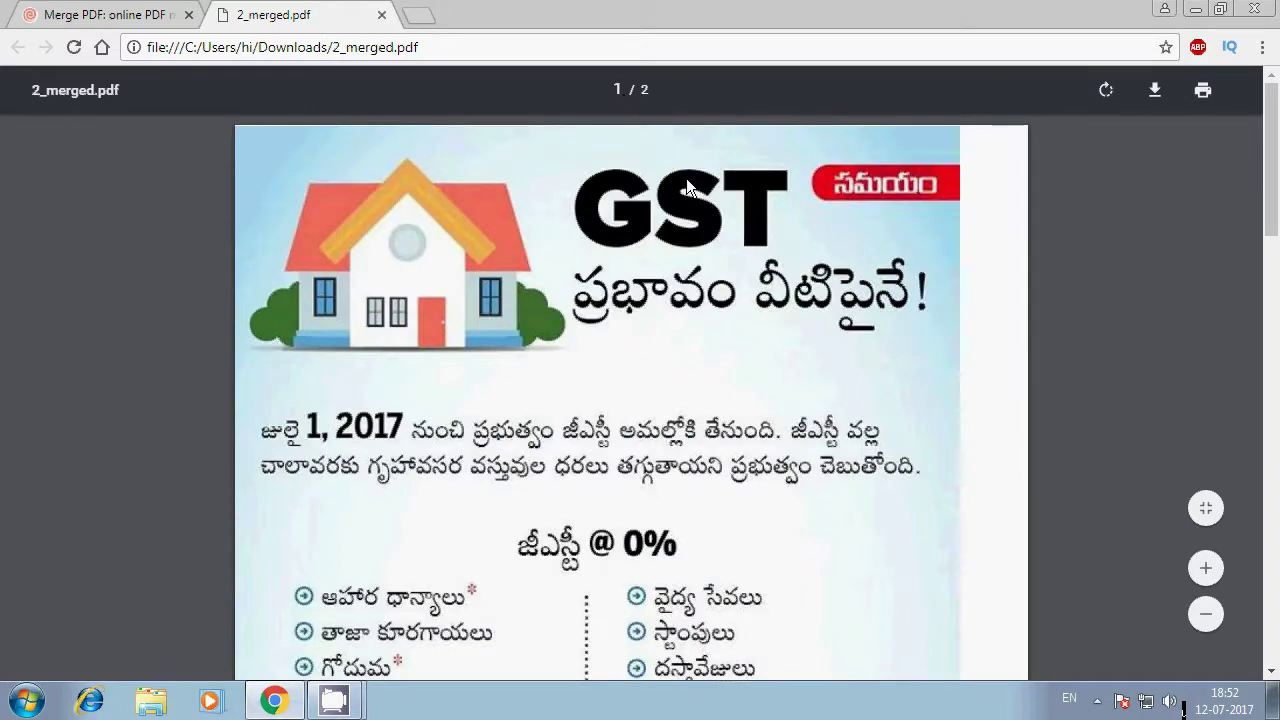
drag(1273, 152, 1276, 432)
scroll(1270, 440, down, 5)
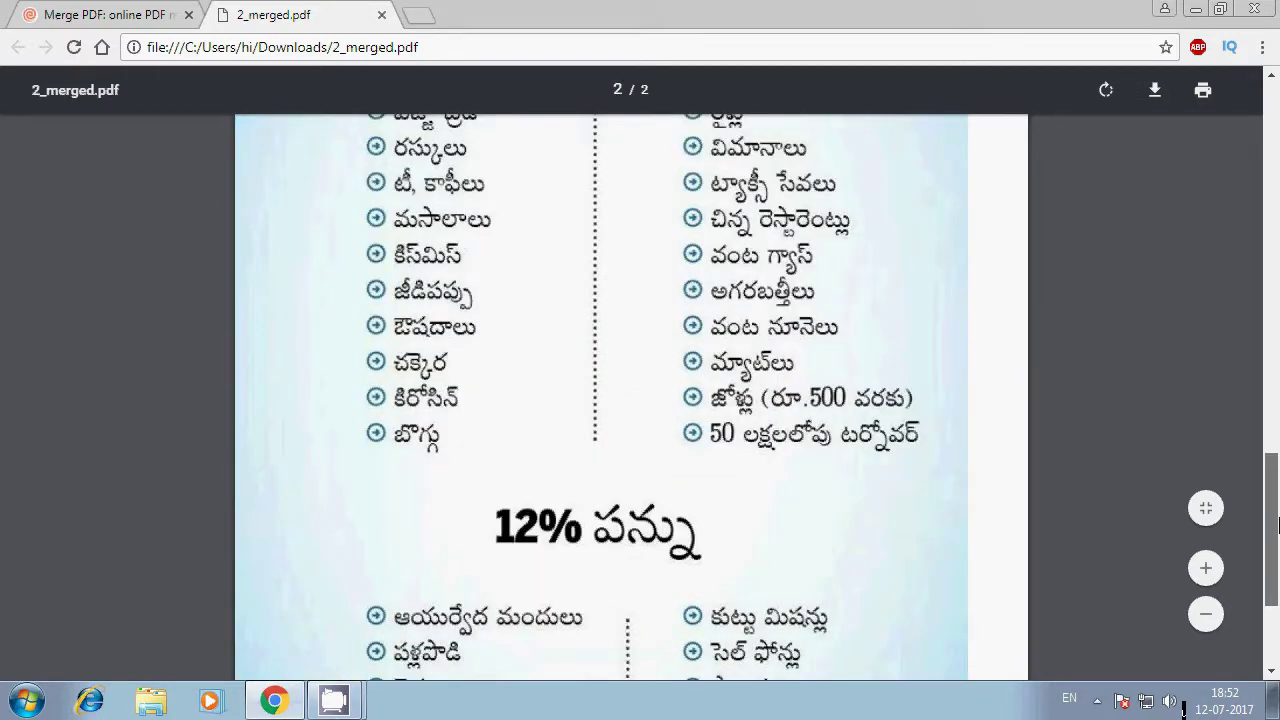
scroll(1260, 448, down, 2)
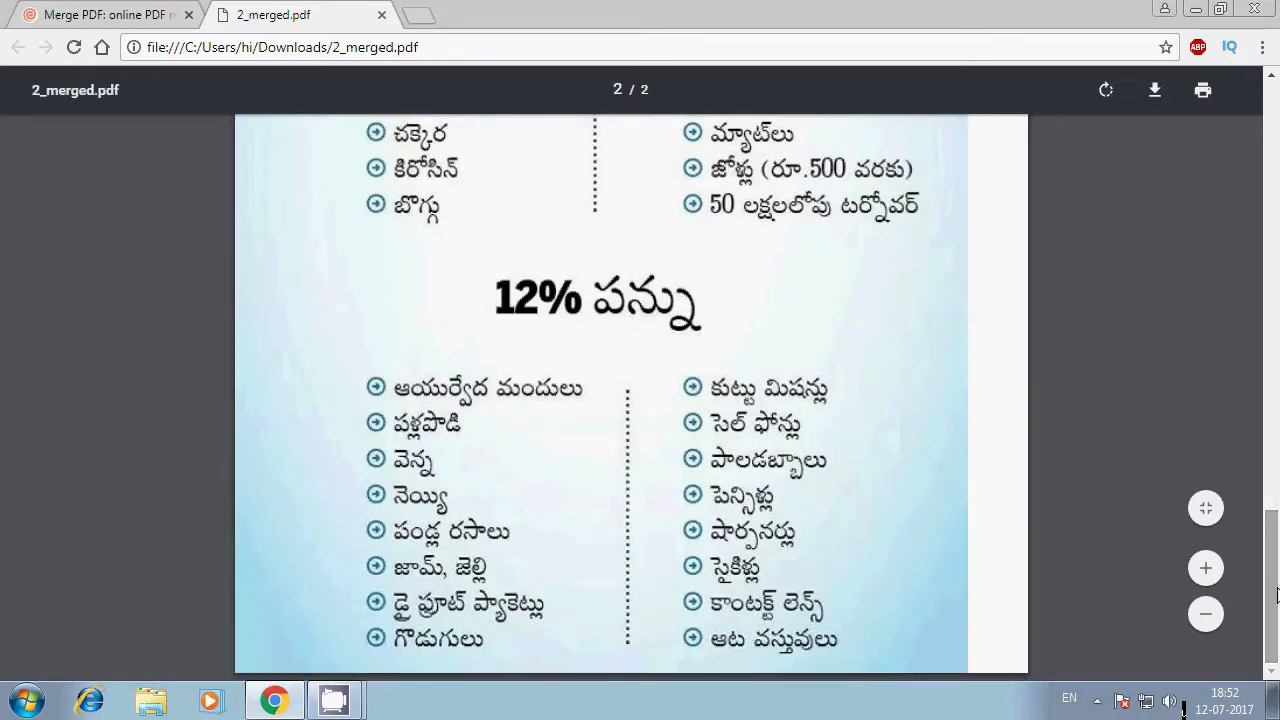
Minimize Chrome to reveal the Windows desktop
click(1194, 9)
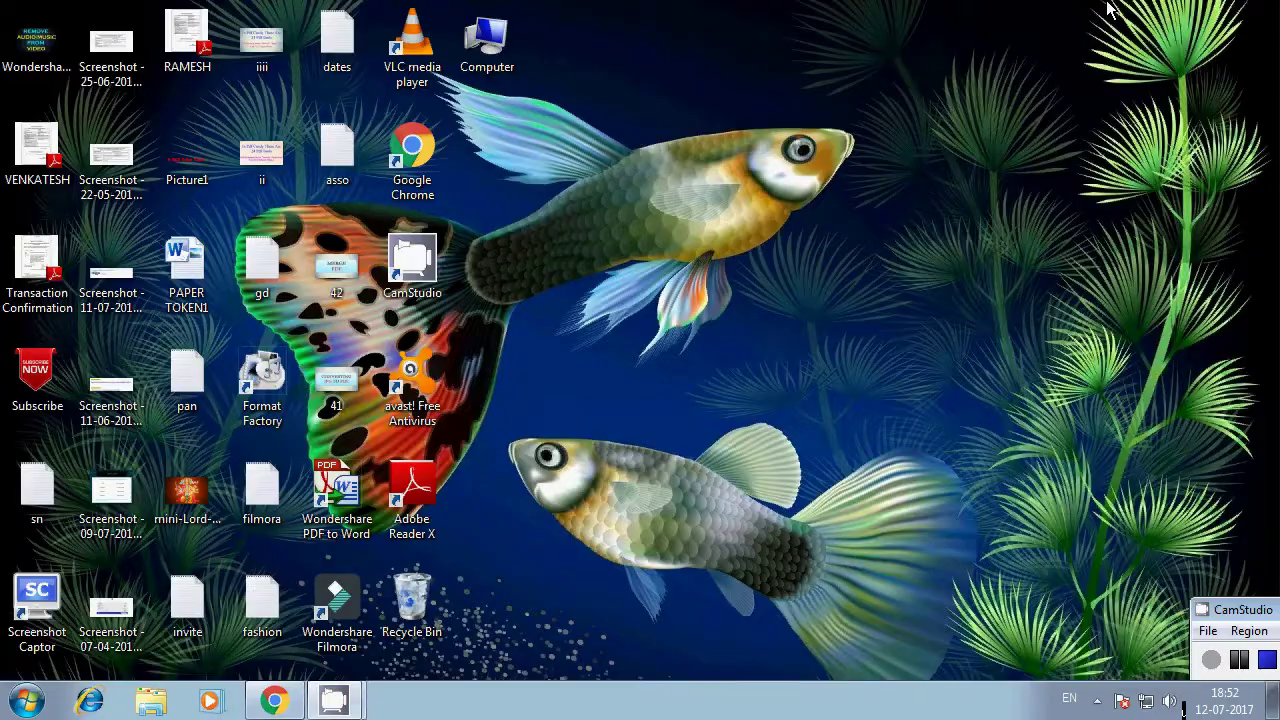